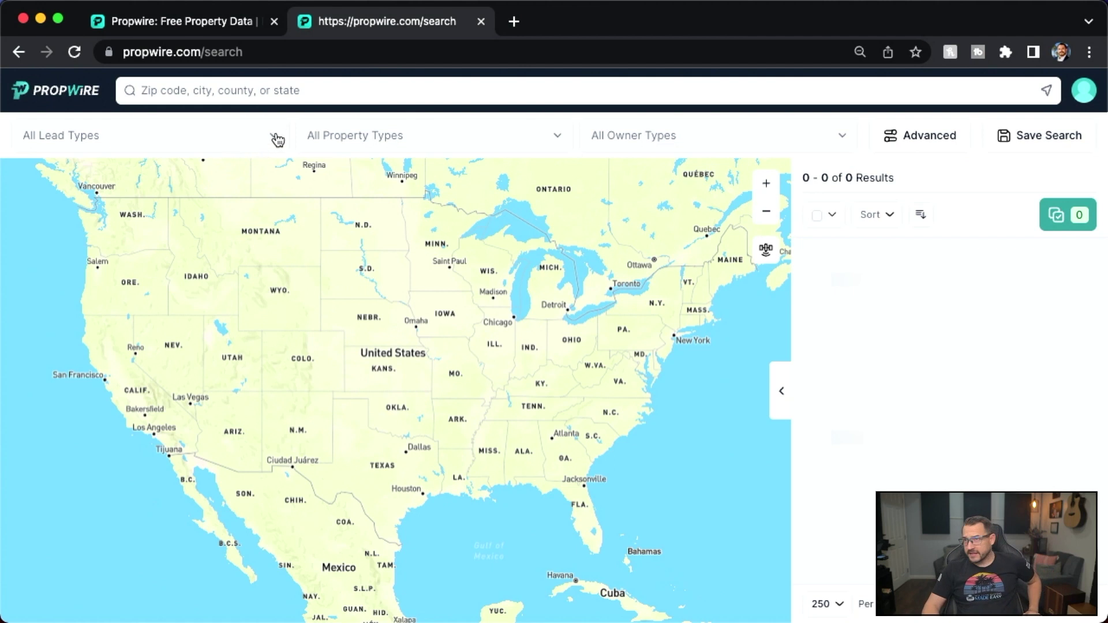
Search for properties in San Diego, CA at the county level.
{"action": "left_click", "coordinate": [274, 90]}
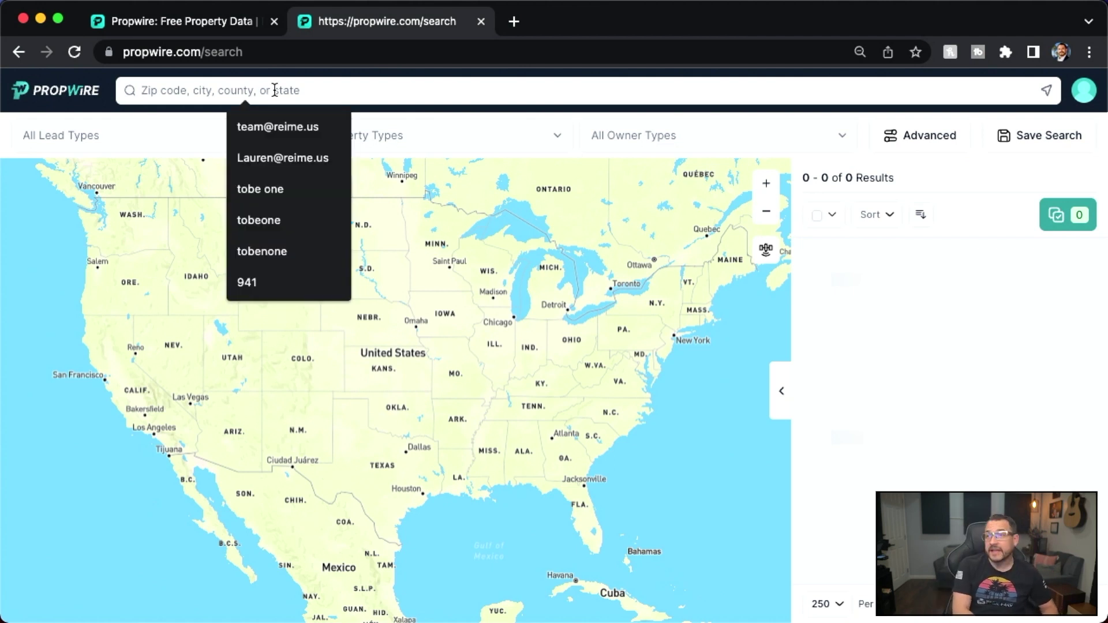
{"action": "type", "text": "San Diego"}
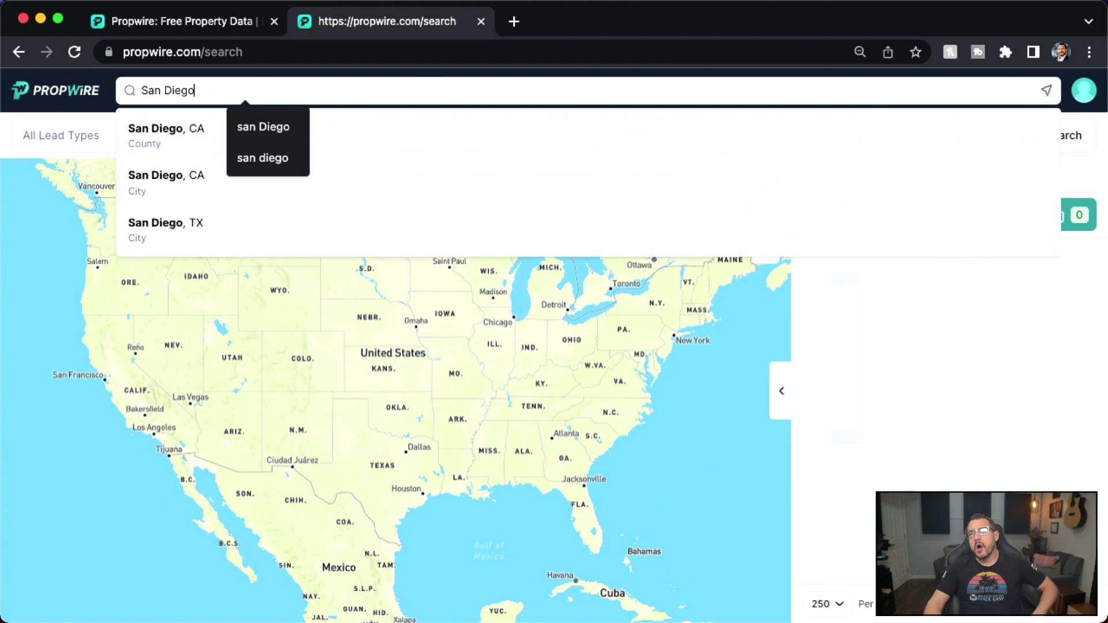
{"action": "left_click", "coordinate": [194, 131]}
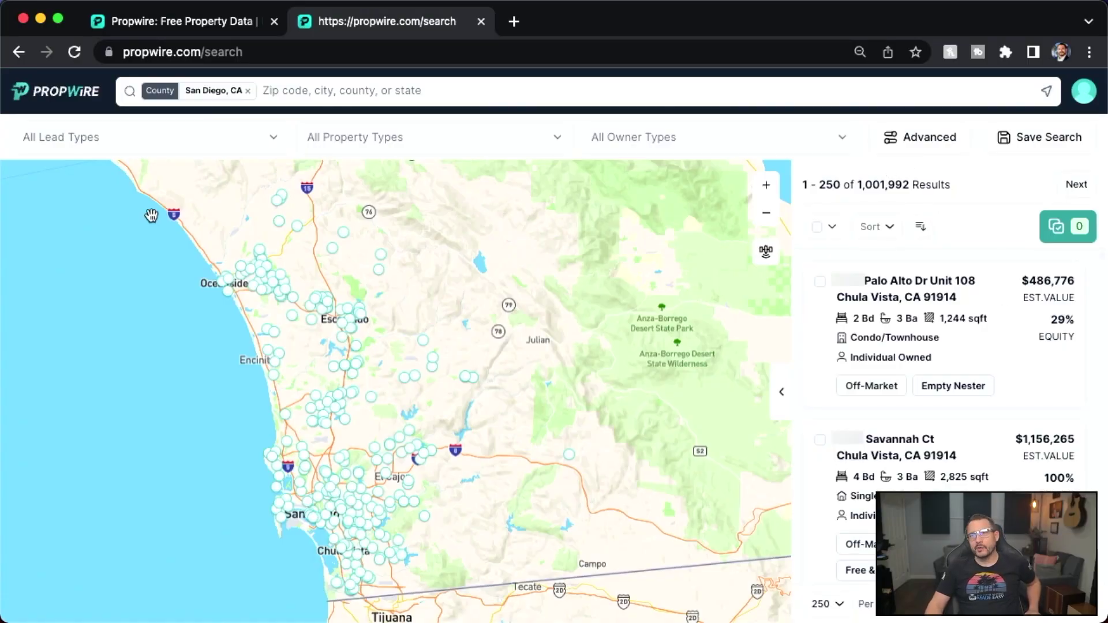
Filter the results to the Empty Nesters lead type and look through the matching listings.
{"action": "left_click", "coordinate": [273, 139]}
{"action": "scroll", "coordinate": [204, 276], "scroll_direction": "down", "scroll_amount": 5}
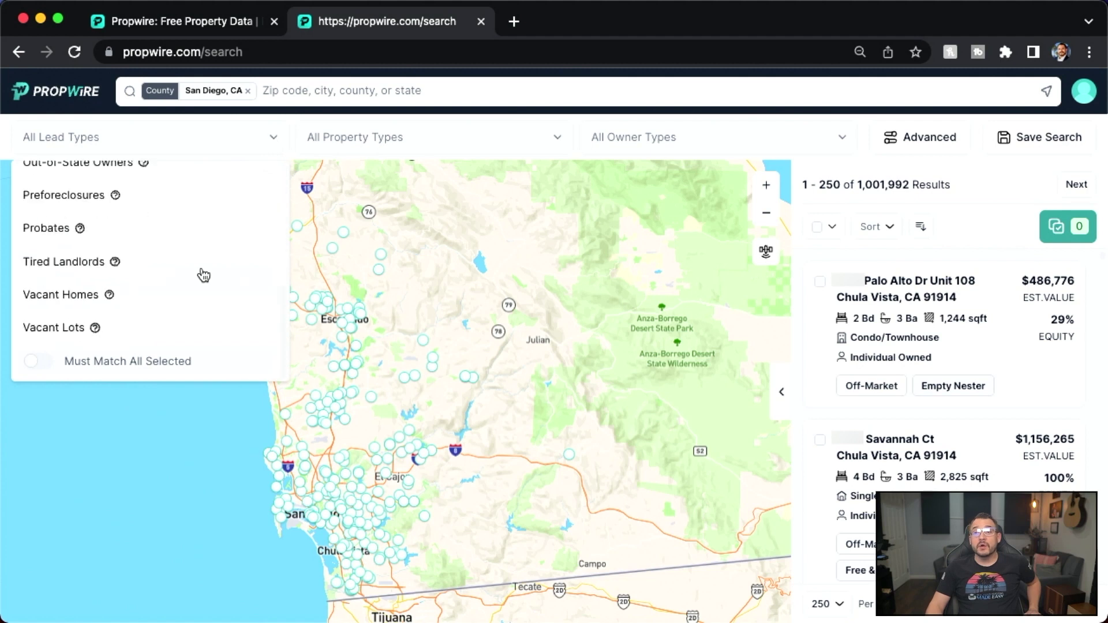
{"action": "scroll", "coordinate": [106, 281], "scroll_direction": "up", "scroll_amount": 3}
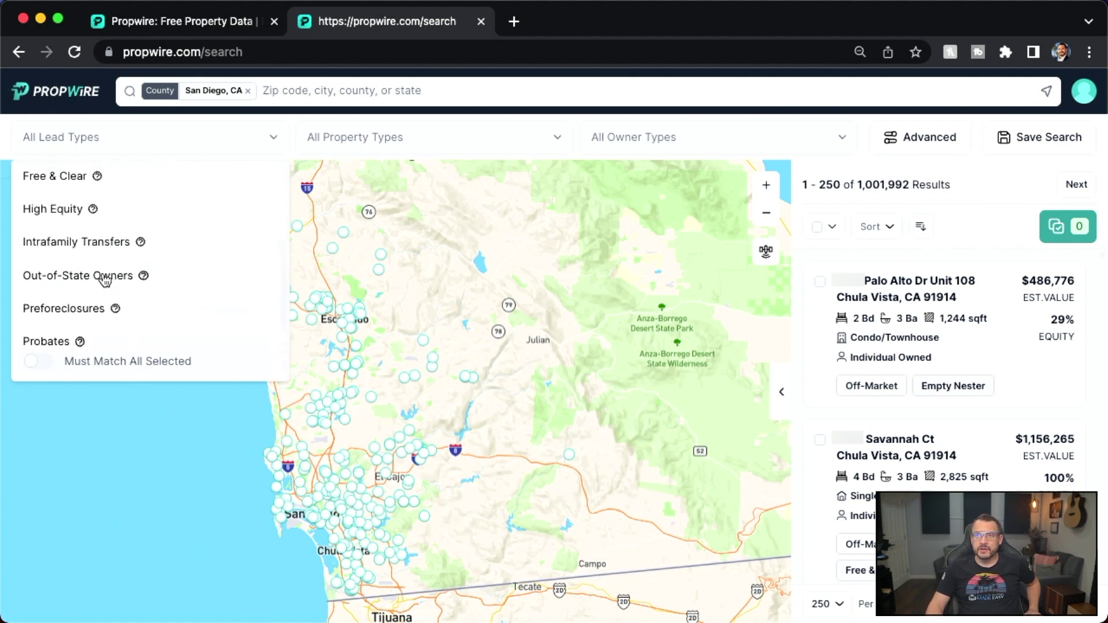
{"action": "scroll", "coordinate": [106, 279], "scroll_direction": "up", "scroll_amount": 4}
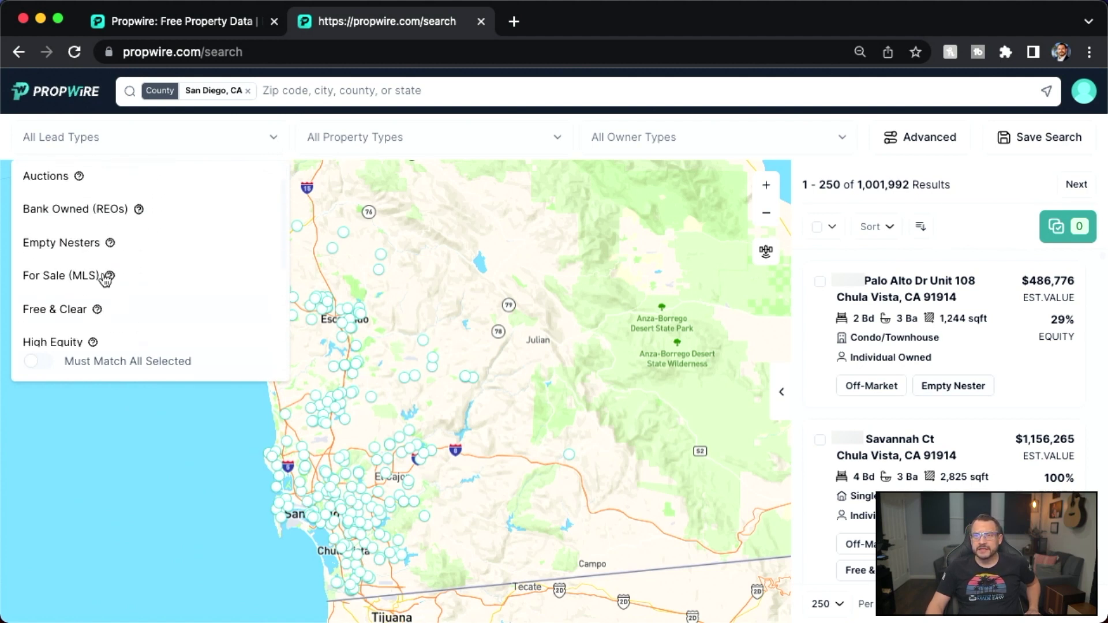
{"action": "scroll", "coordinate": [81, 249], "scroll_direction": "down", "scroll_amount": 2}
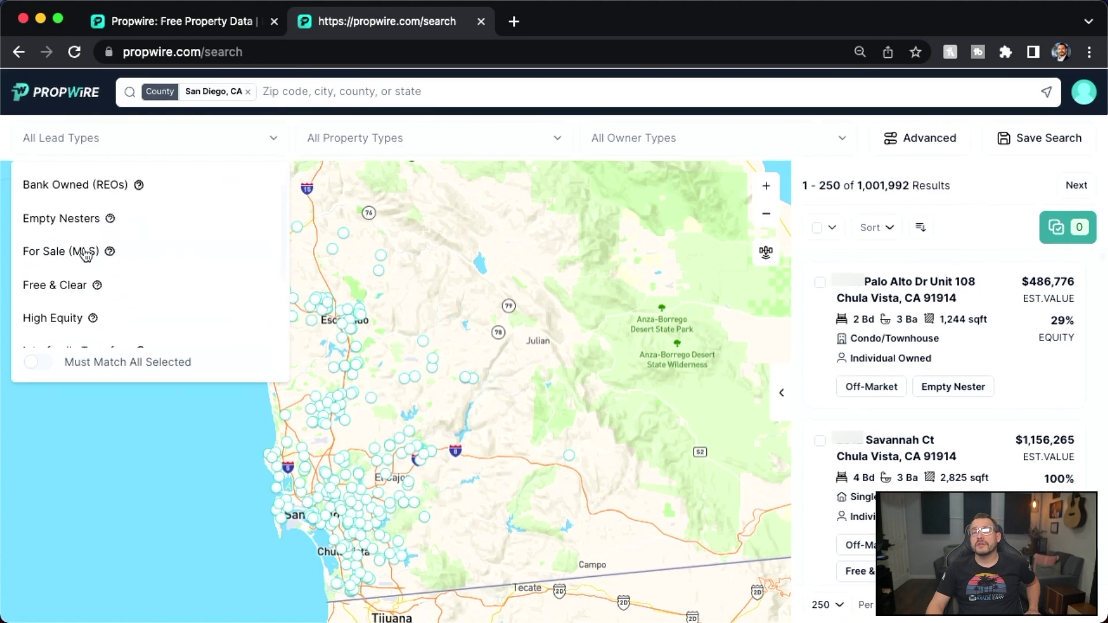
{"action": "left_click", "coordinate": [61, 220]}
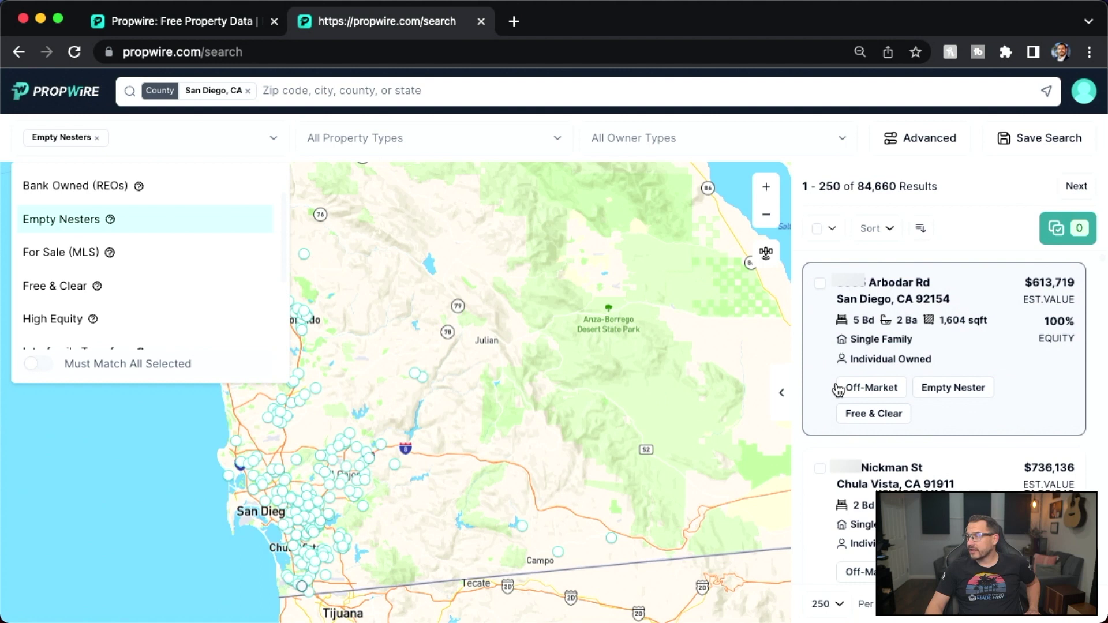
{"action": "scroll", "coordinate": [838, 391], "scroll_direction": "down", "scroll_amount": 3}
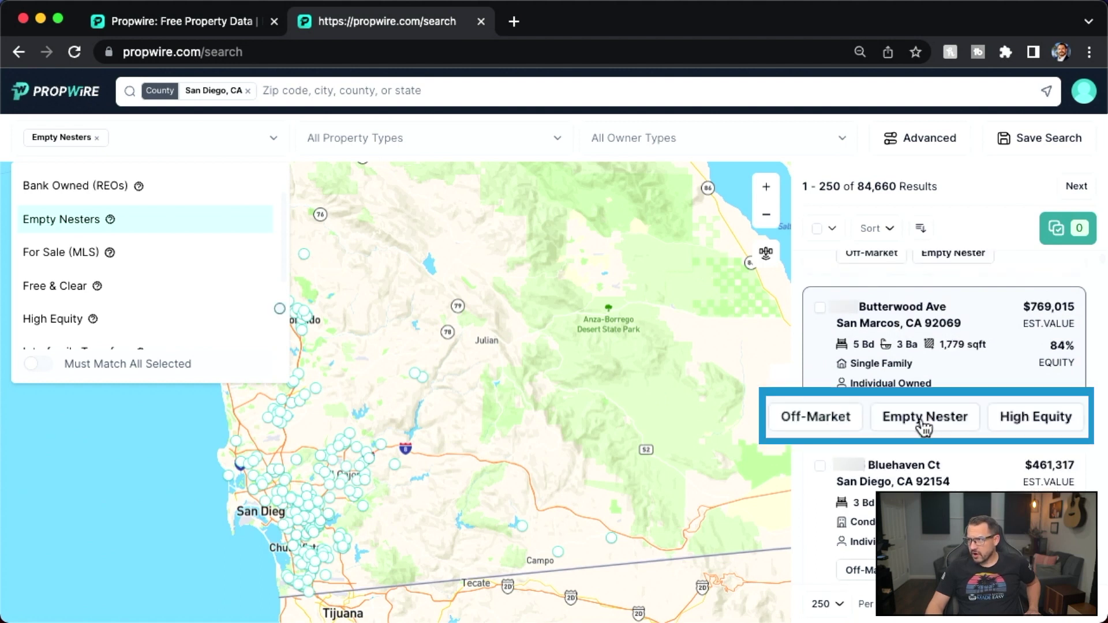
{"action": "scroll", "coordinate": [31, 300], "scroll_direction": "down", "scroll_amount": 3}
{"action": "scroll", "coordinate": [32, 300], "scroll_direction": "down", "scroll_amount": 2}
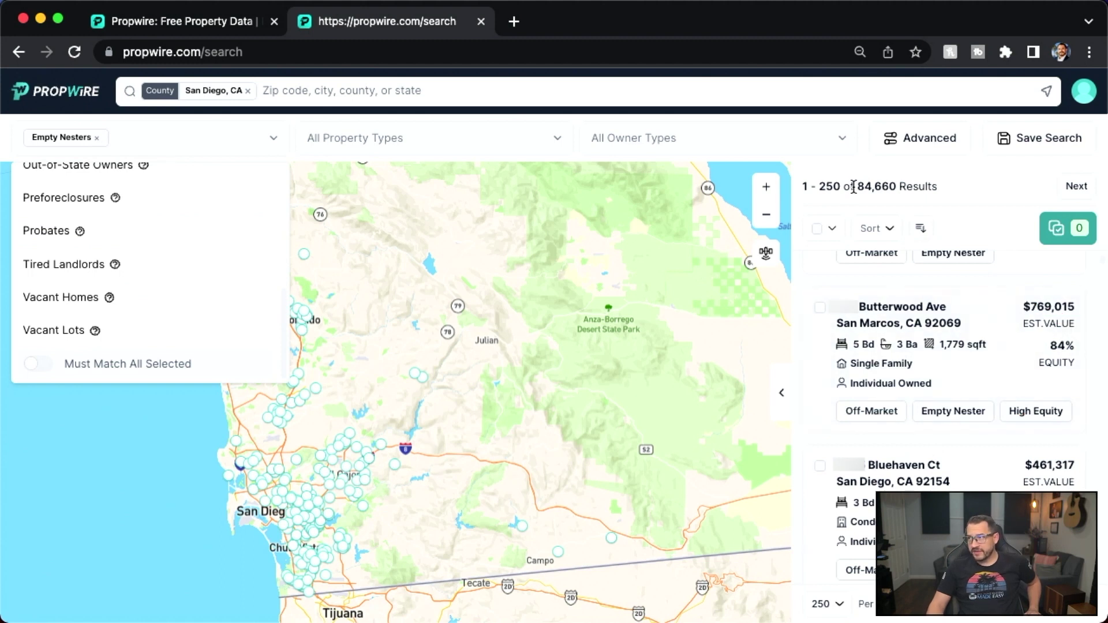
{"action": "left_click_drag", "start_coordinate": [854, 186], "coordinate": [922, 186]}
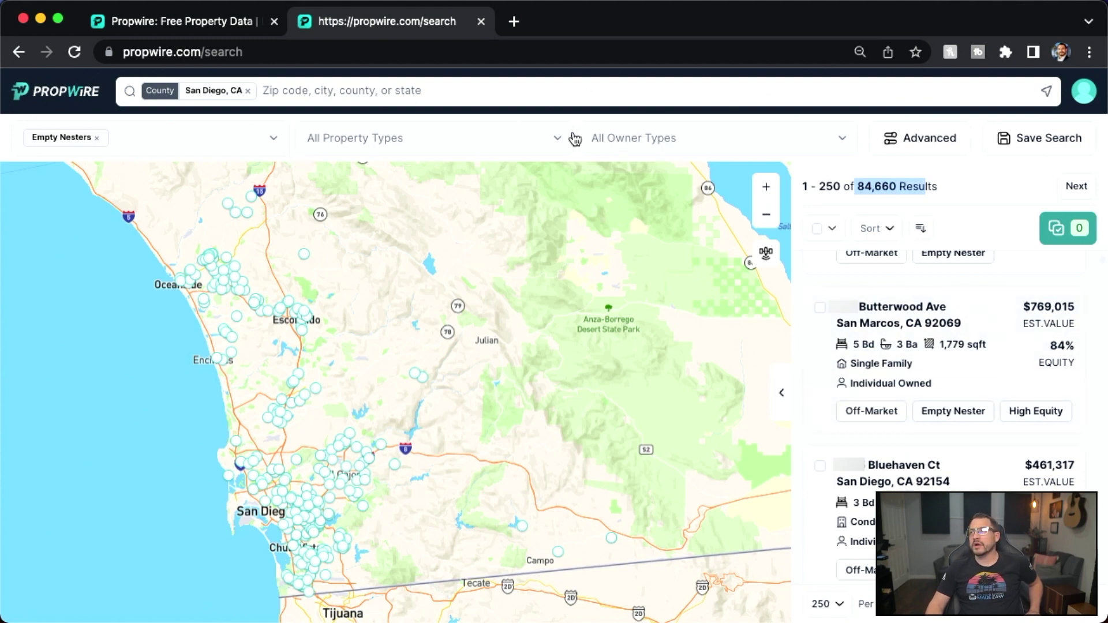
Restrict the search to the Individual owner type and the Single-Family Homes property type.
{"action": "left_click", "coordinate": [844, 138]}
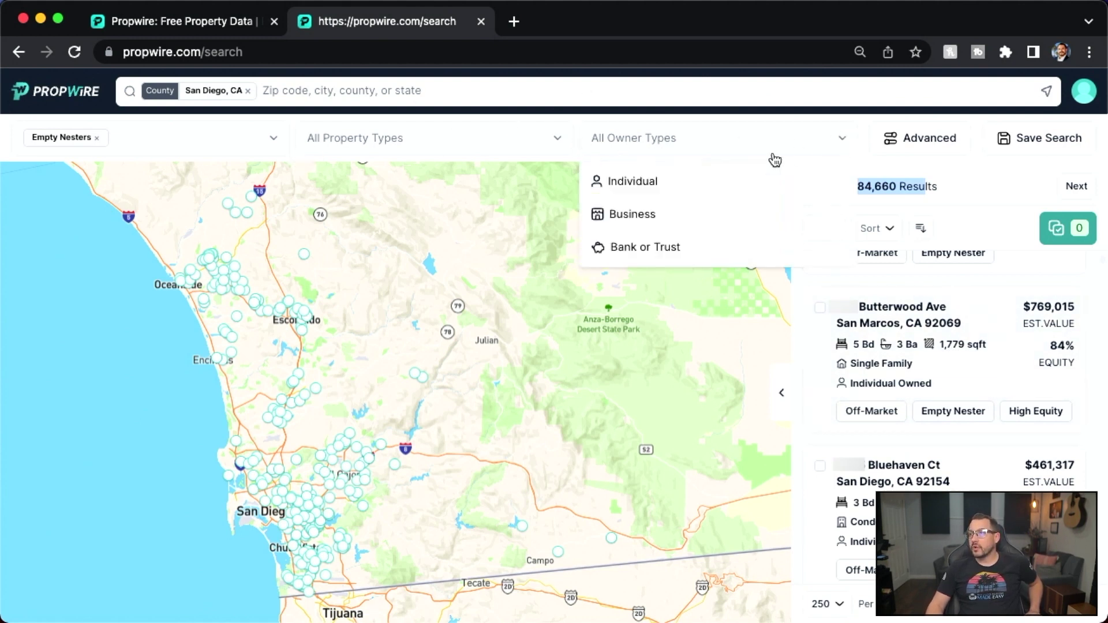
{"action": "left_click", "coordinate": [643, 184]}
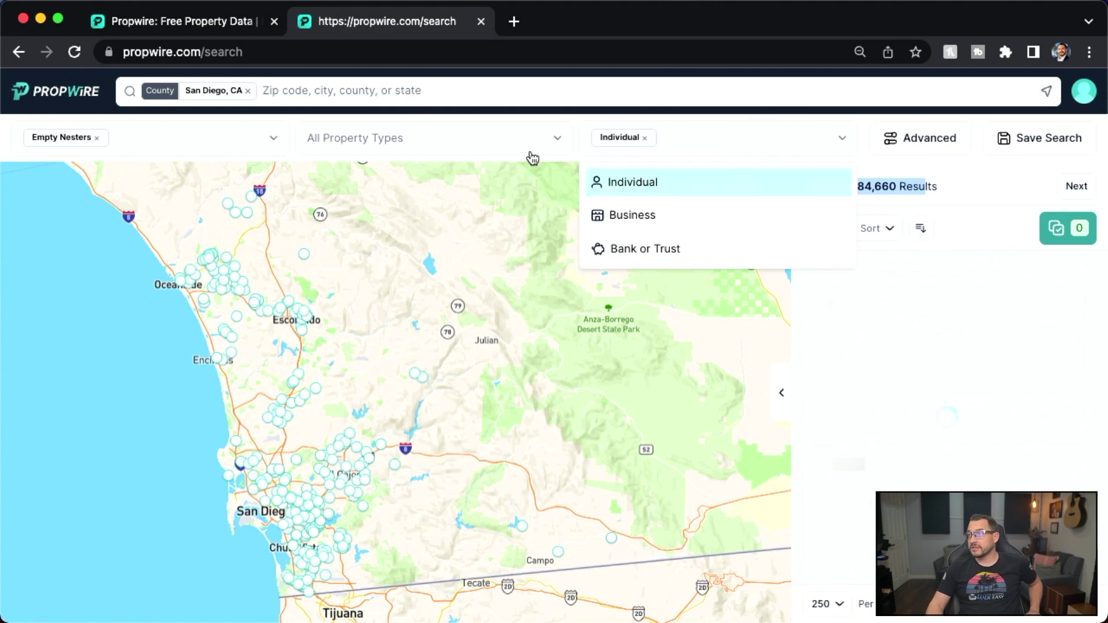
{"action": "left_click", "coordinate": [558, 140]}
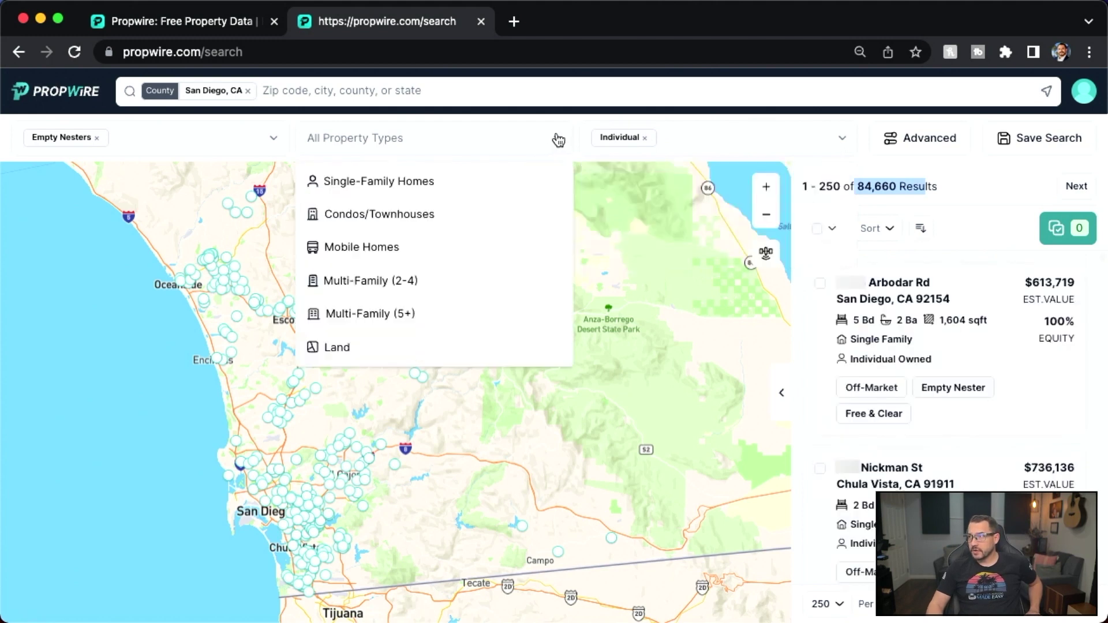
{"action": "left_click", "coordinate": [411, 185]}
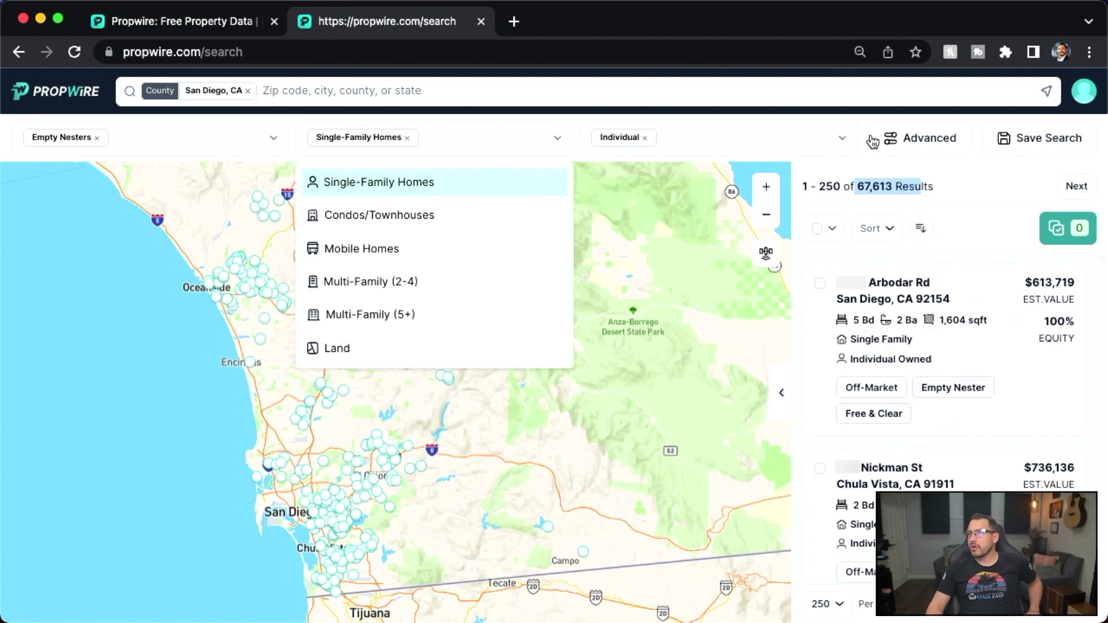
{"action": "left_click", "coordinate": [844, 139]}
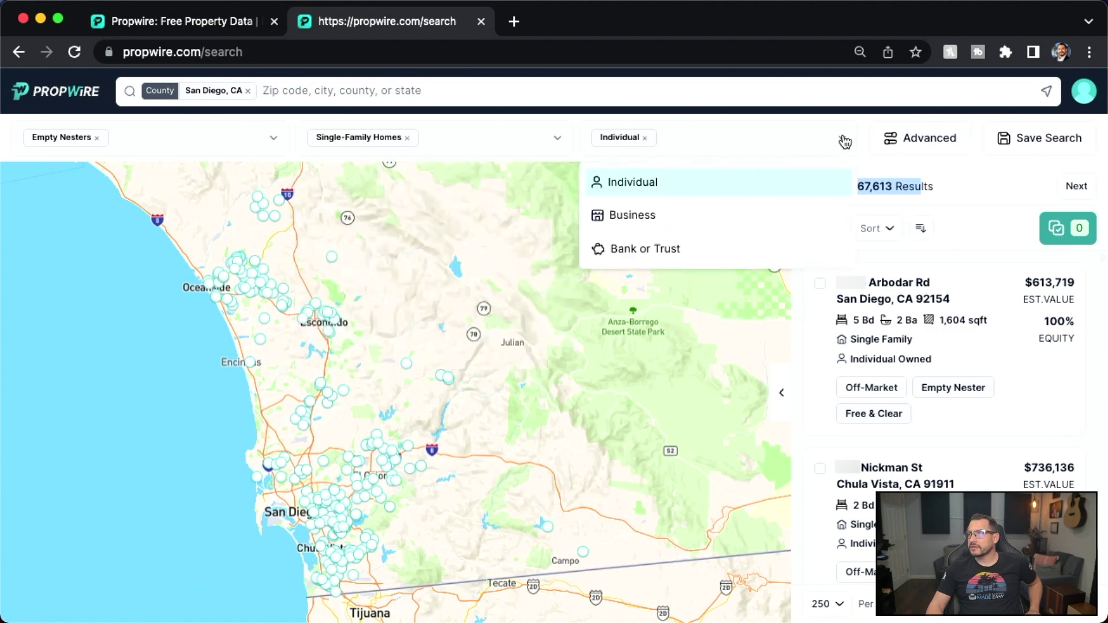
Set the maximum Year Built to 1990 in the advanced property details filters and save them.
{"action": "left_click", "coordinate": [907, 137]}
{"action": "left_click", "coordinate": [425, 258]}
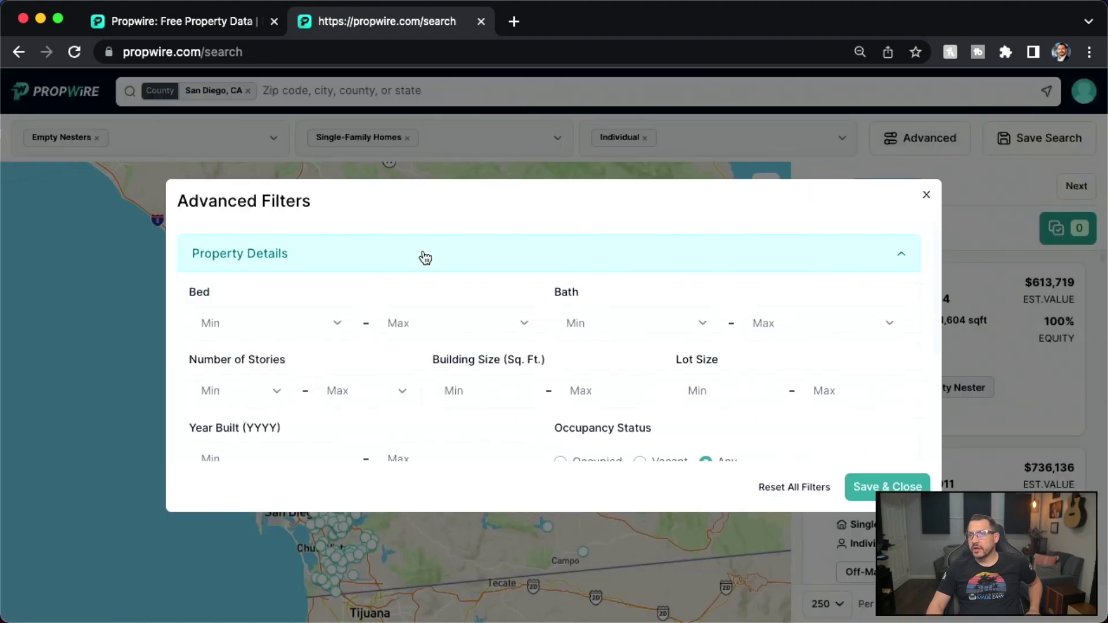
{"action": "scroll", "coordinate": [362, 387], "scroll_direction": "down", "scroll_amount": 2}
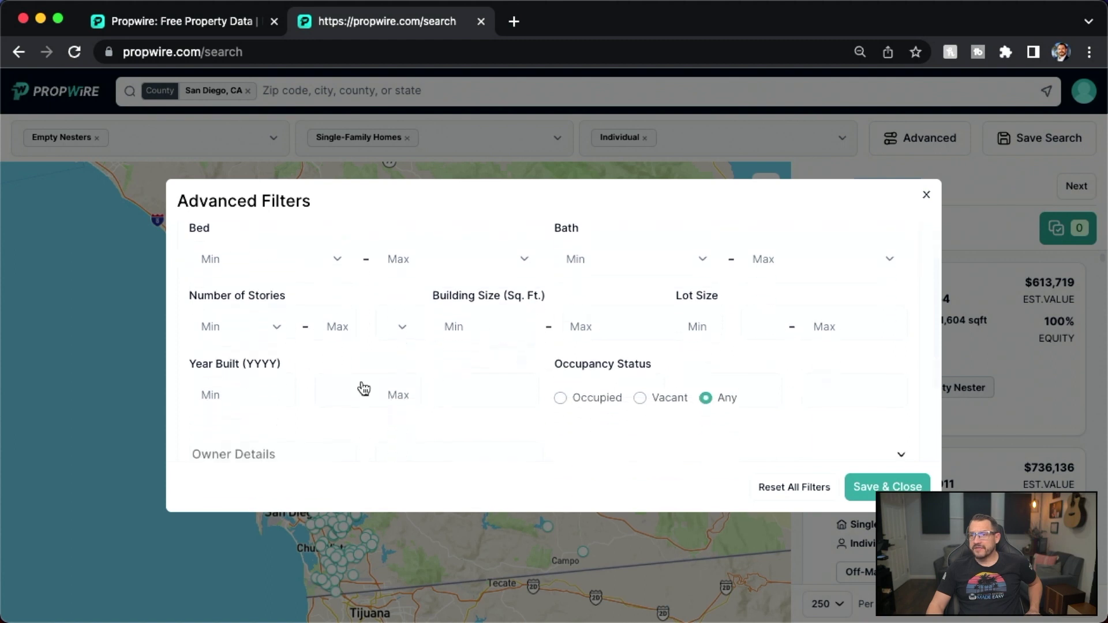
{"action": "left_click", "coordinate": [407, 390]}
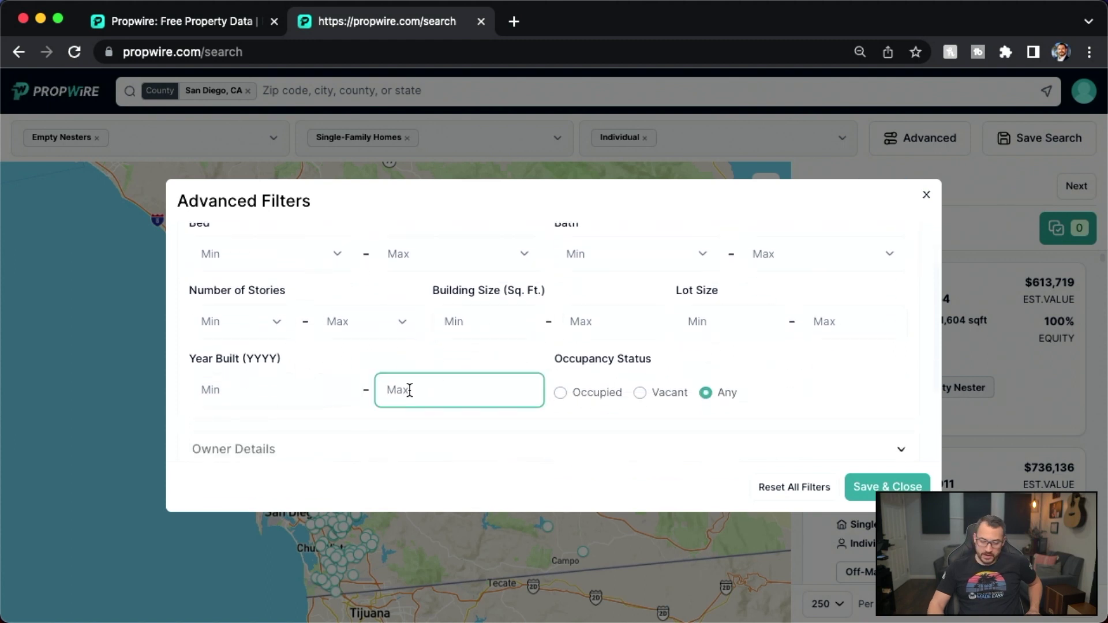
{"action": "type", "text": "1990"}
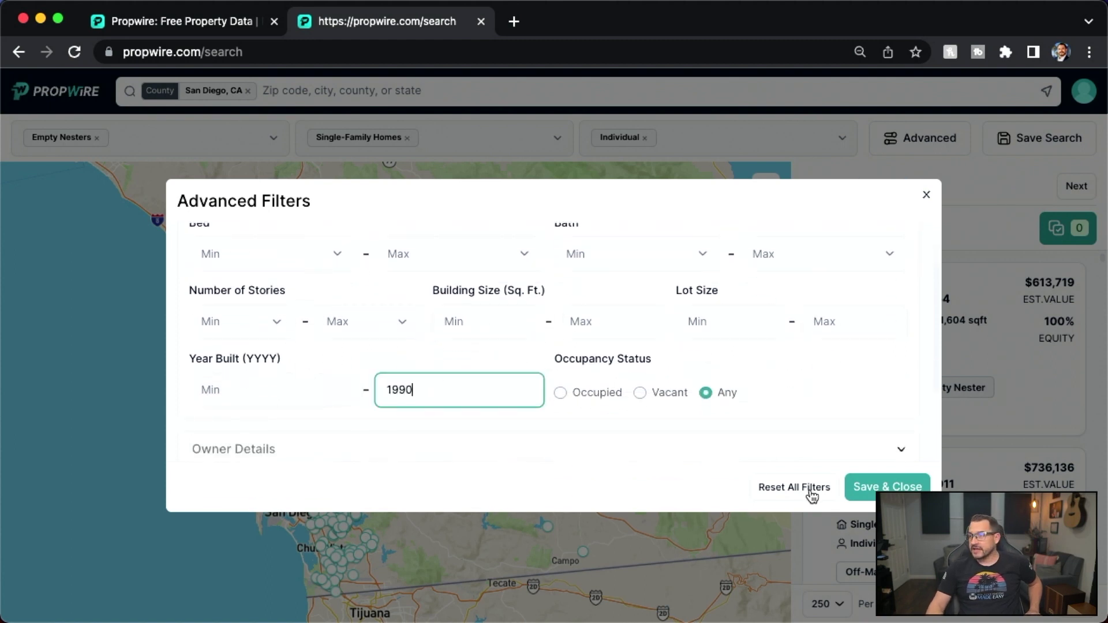
{"action": "left_click", "coordinate": [900, 489]}
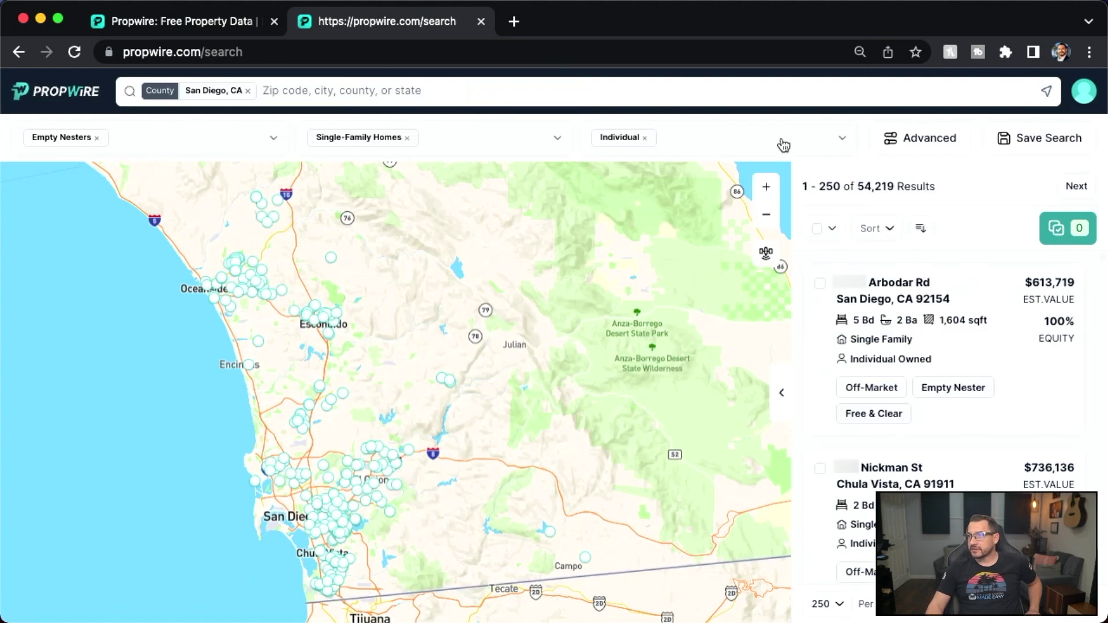
Set the minimum Years of Ownership to 20 in the advanced owner details filters and save them.
{"action": "left_click", "coordinate": [922, 138]}
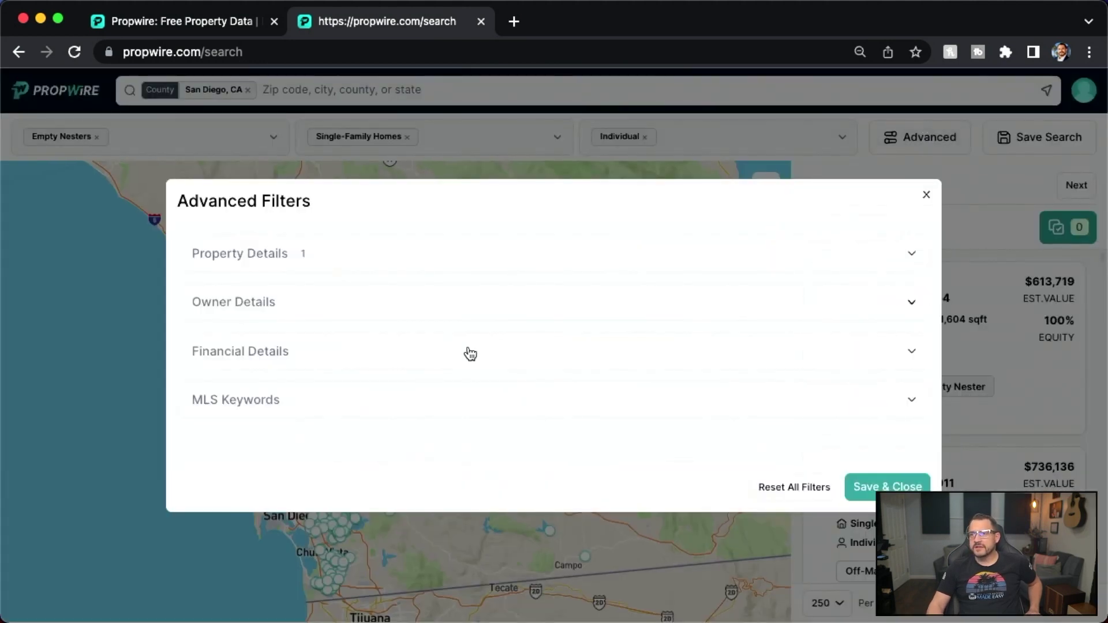
{"action": "left_click", "coordinate": [446, 318]}
{"action": "scroll", "coordinate": [339, 386], "scroll_direction": "down", "scroll_amount": 3}
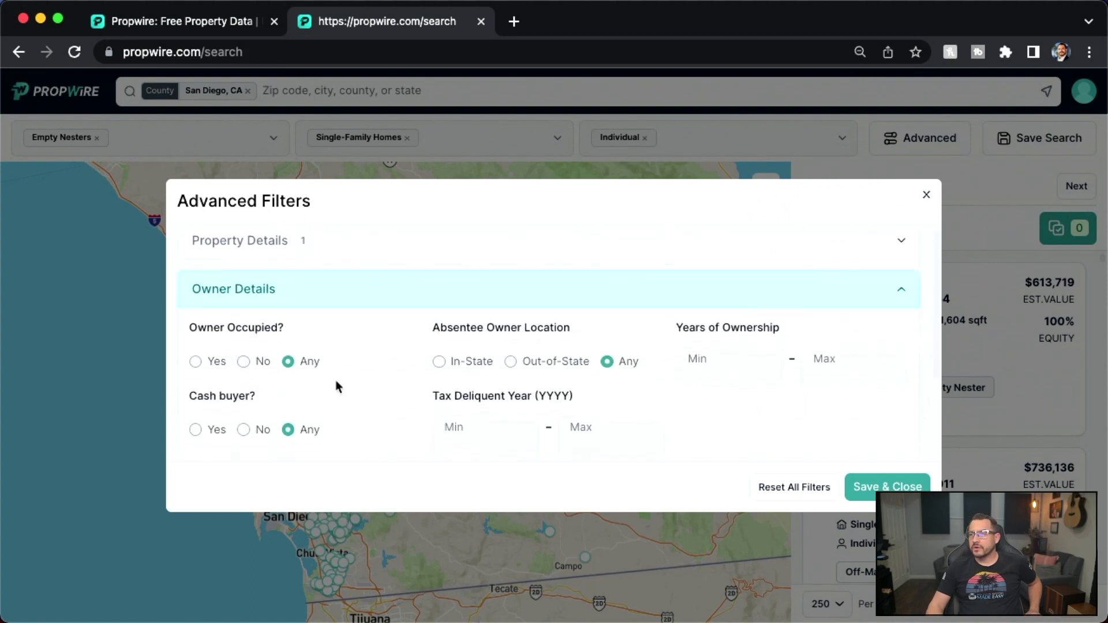
{"action": "scroll", "coordinate": [338, 386], "scroll_direction": "down", "scroll_amount": 1}
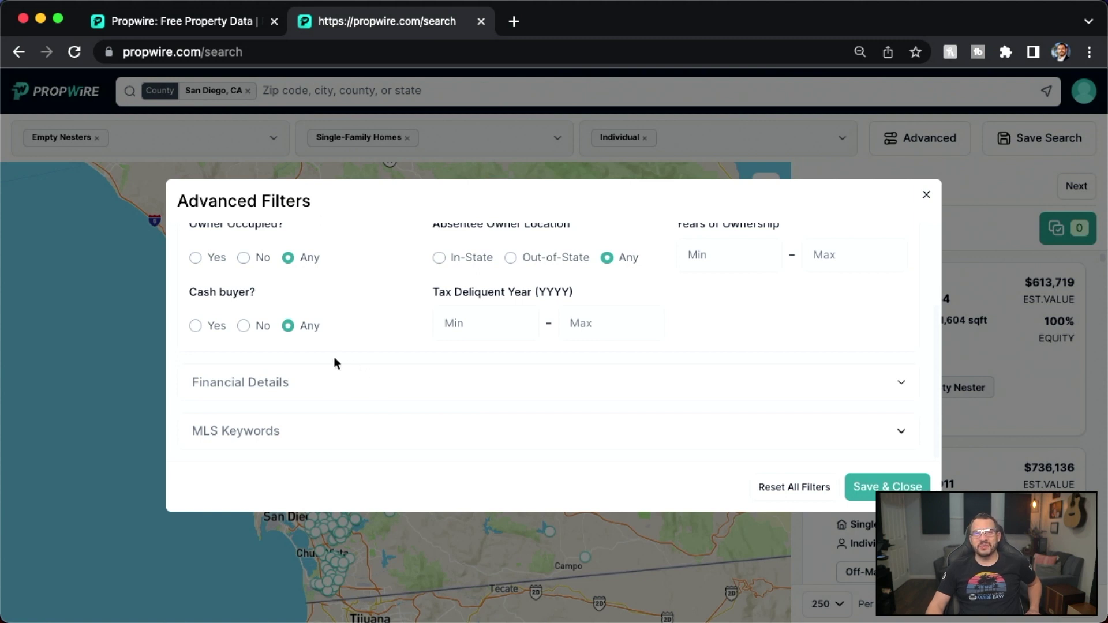
{"action": "scroll", "coordinate": [691, 396], "scroll_direction": "up", "scroll_amount": 3}
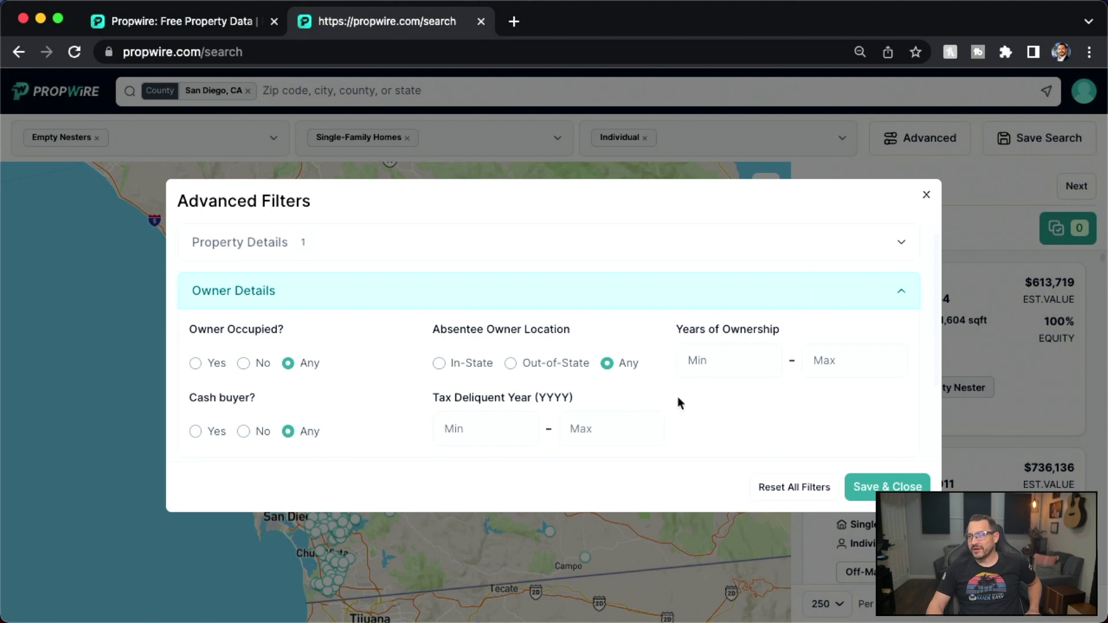
{"action": "left_click", "coordinate": [845, 362]}
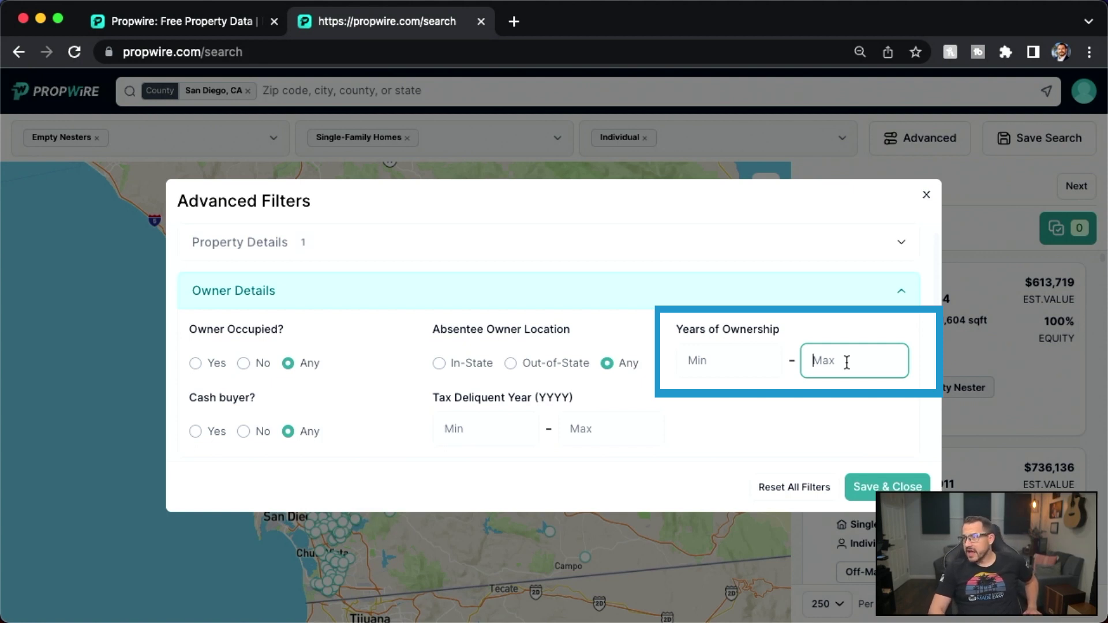
{"action": "left_click", "coordinate": [737, 362]}
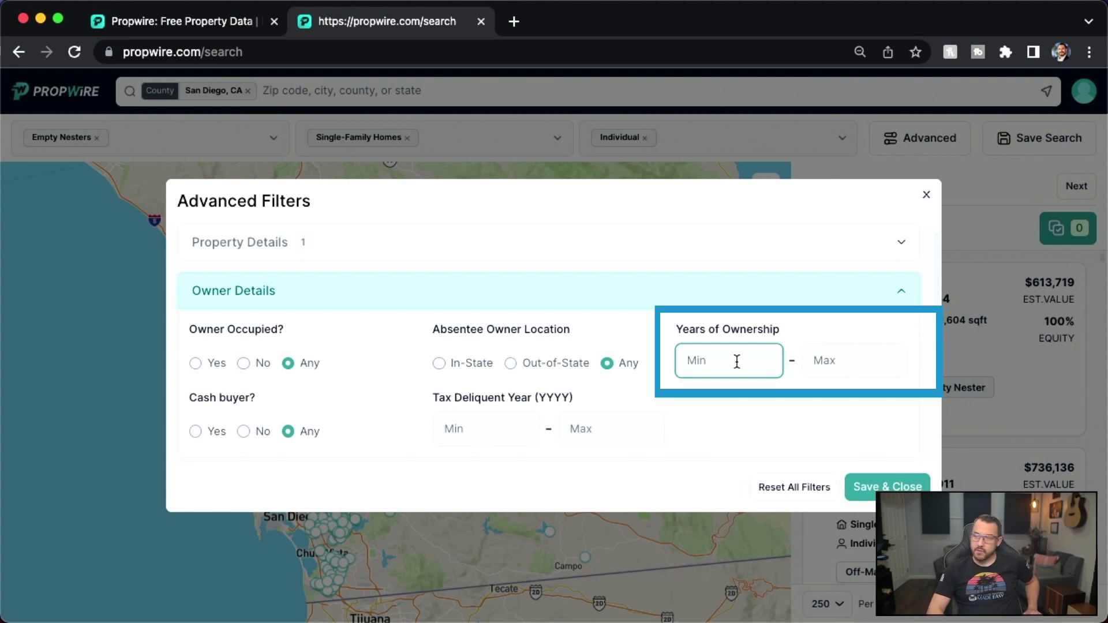
{"action": "type", "text": "20"}
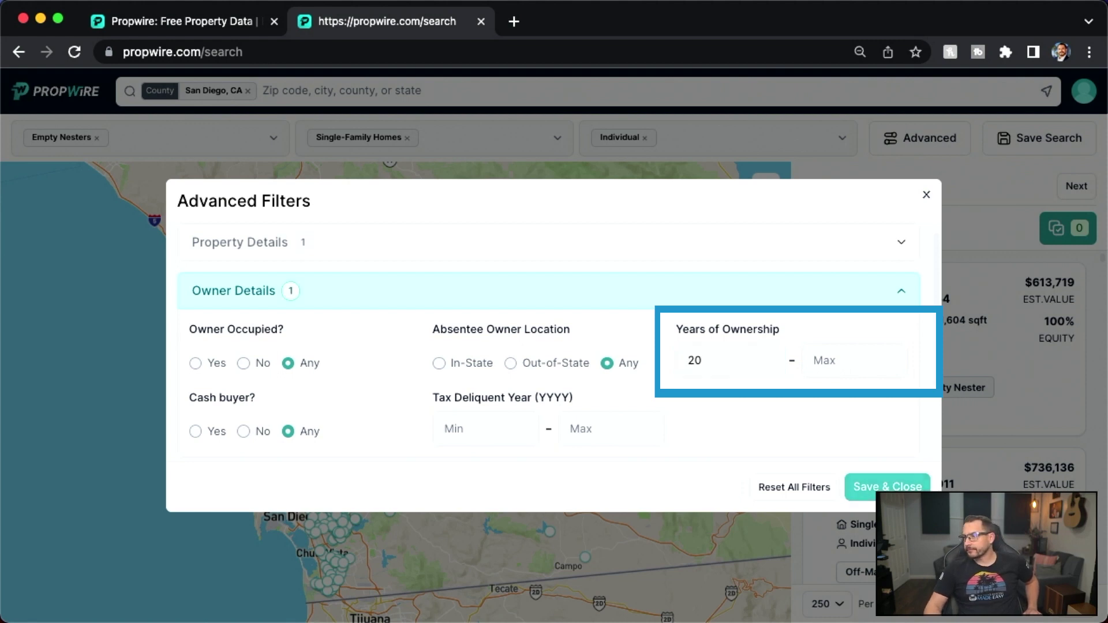
{"action": "left_click", "coordinate": [887, 486]}
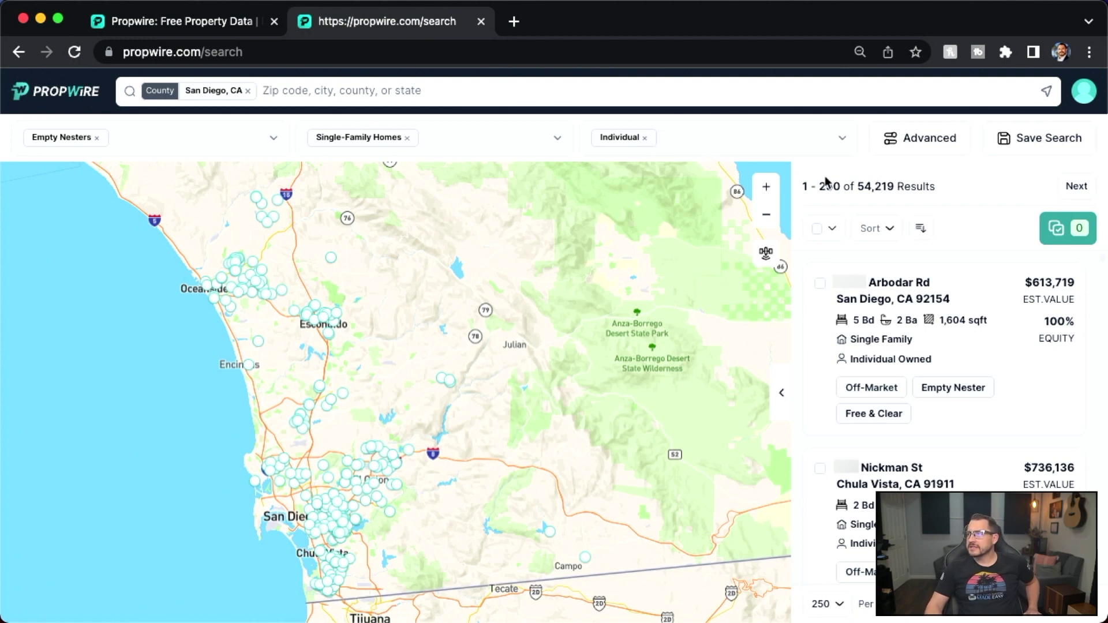
{"action": "left_click", "coordinate": [930, 141]}
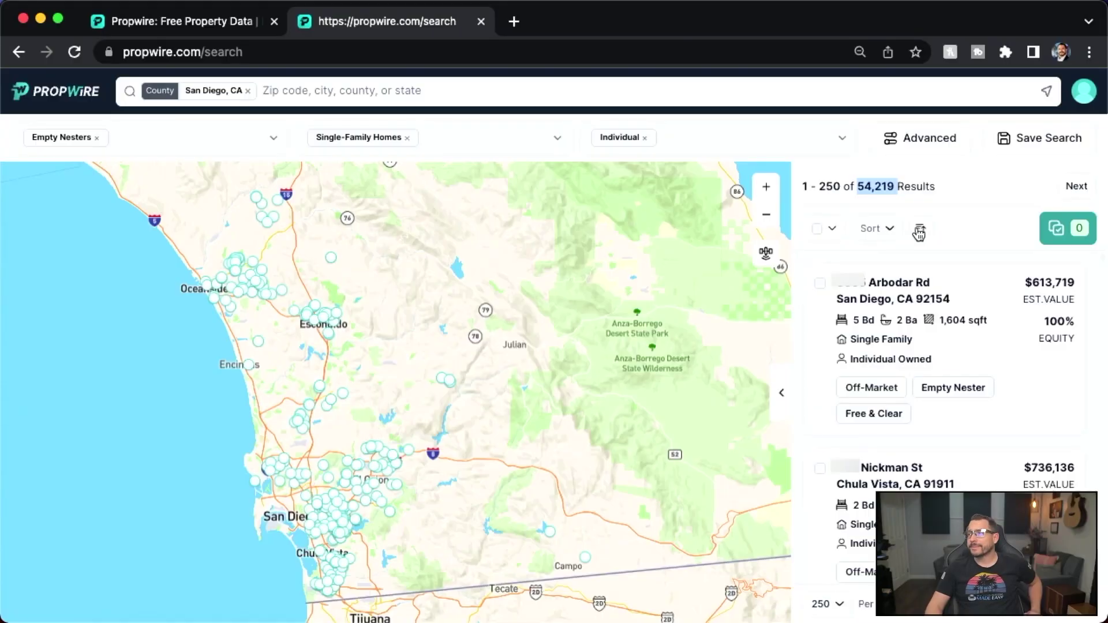
Sort the results by Property Value ($) from highest to lowest, checking the first listing's details along the way.
{"action": "left_click", "coordinate": [891, 230]}
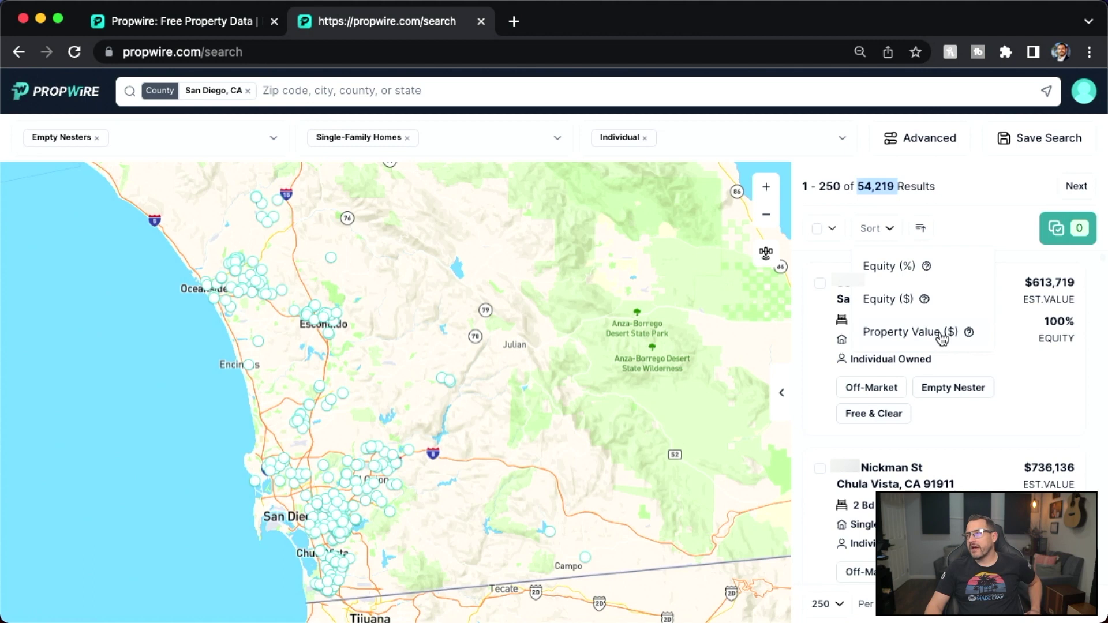
{"action": "left_click", "coordinate": [939, 333]}
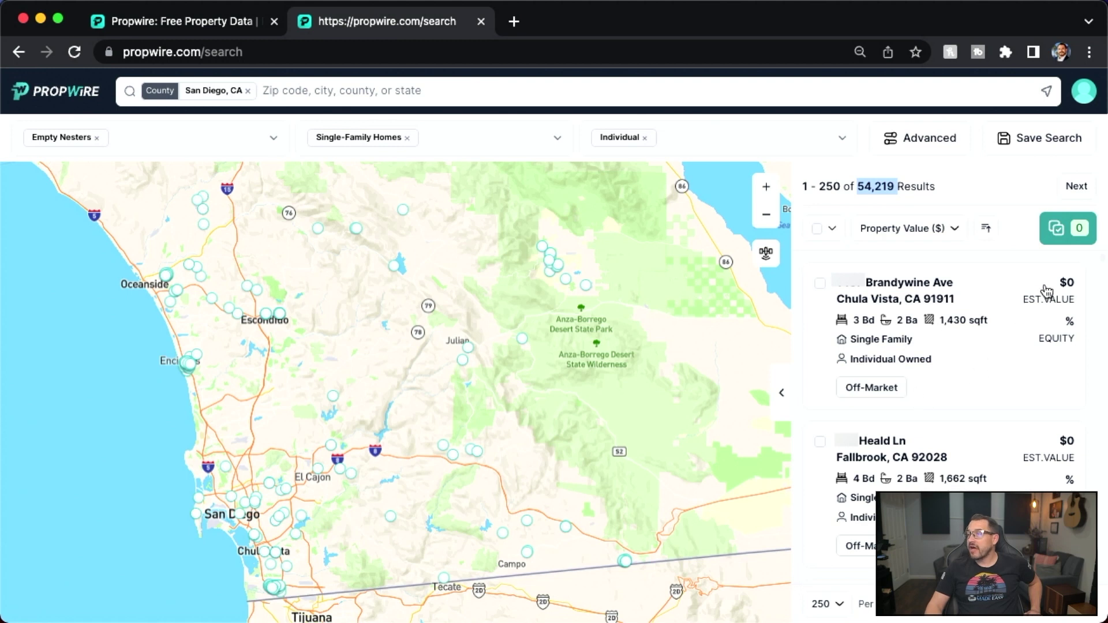
{"action": "left_click", "coordinate": [1066, 288]}
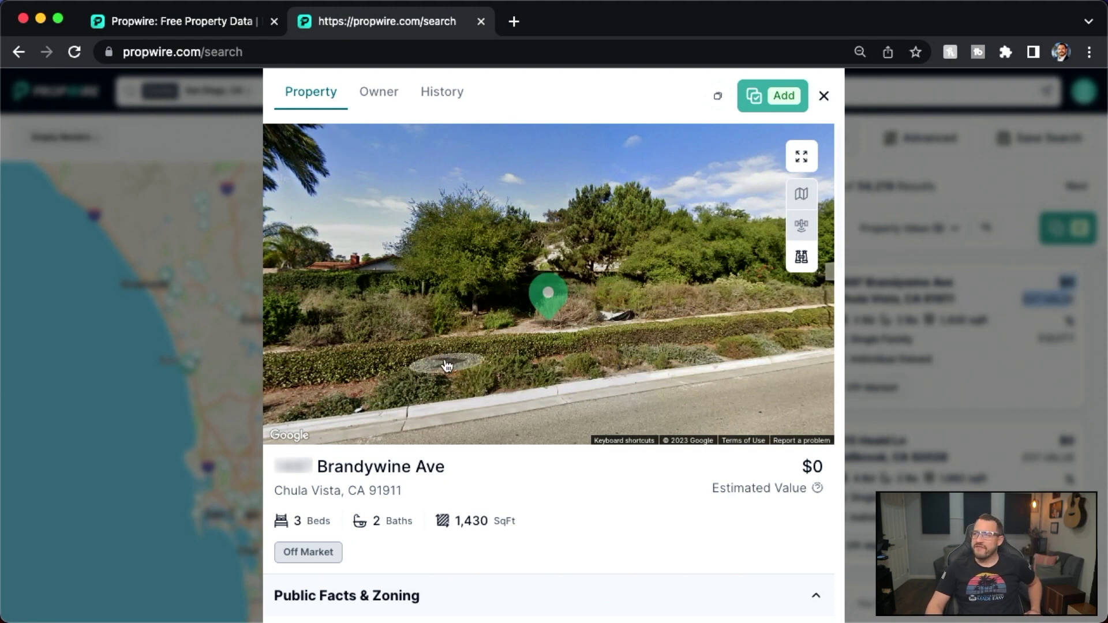
{"action": "left_click", "coordinate": [825, 98]}
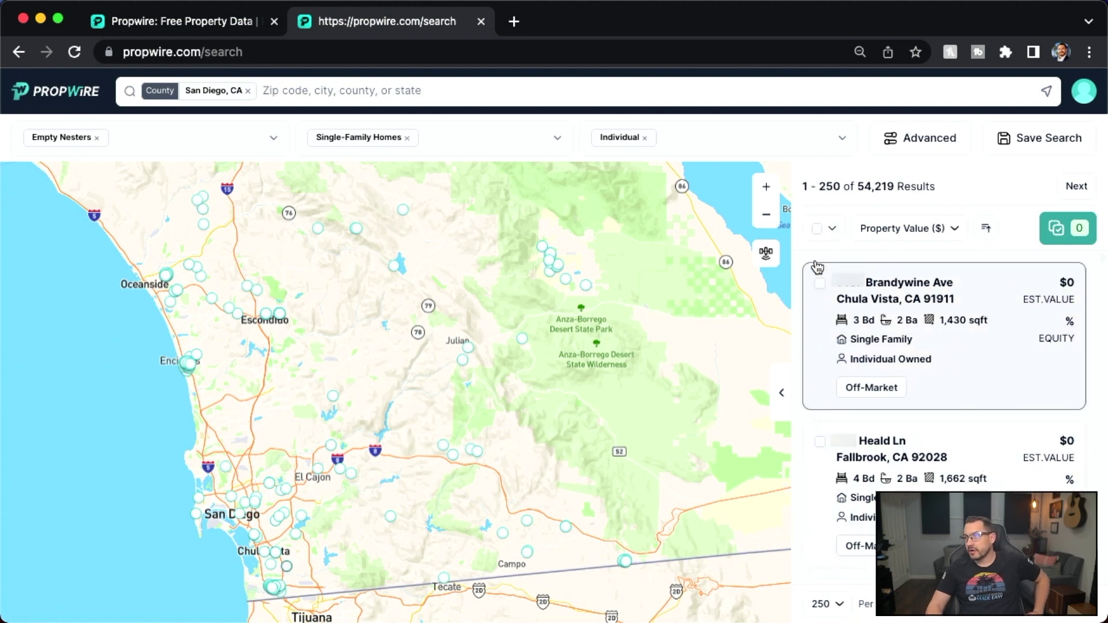
{"action": "left_click", "coordinate": [989, 233]}
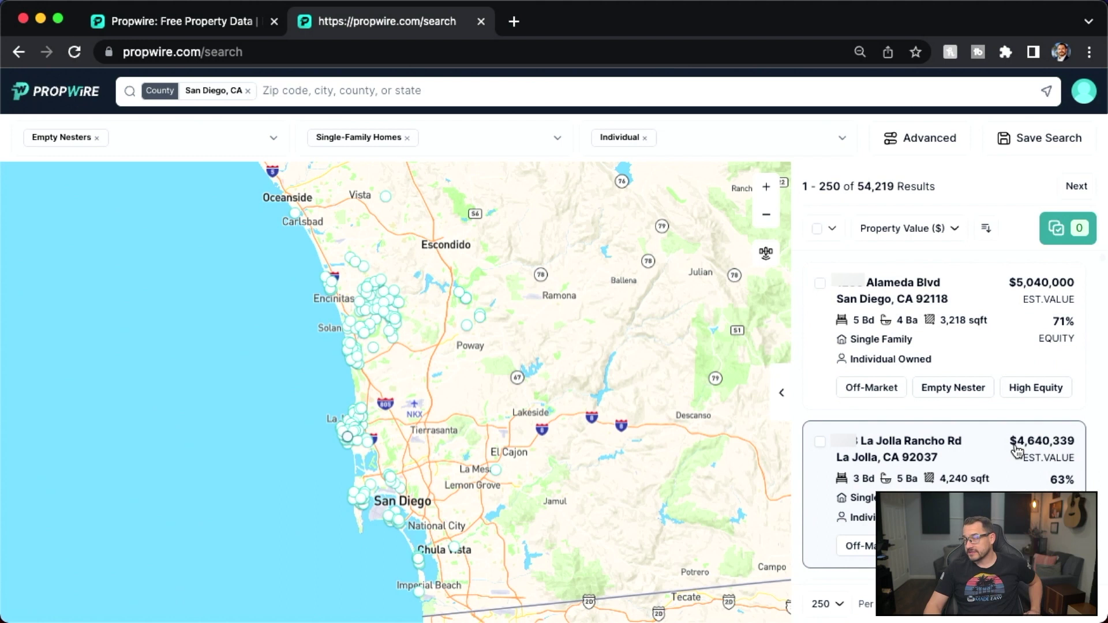
Reverse the Property Value ($) sort to run from lowest to highest and bulk-select 10,000 leads from the results.
{"action": "left_click", "coordinate": [985, 229]}
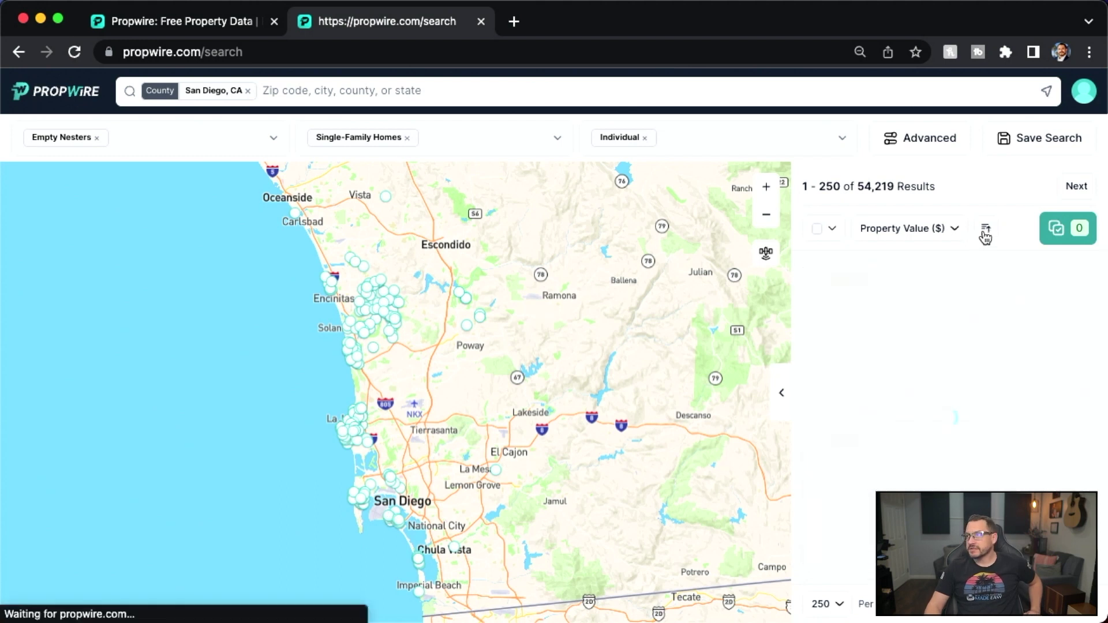
{"action": "left_click", "coordinate": [832, 229]}
{"action": "left_click", "coordinate": [864, 312]}
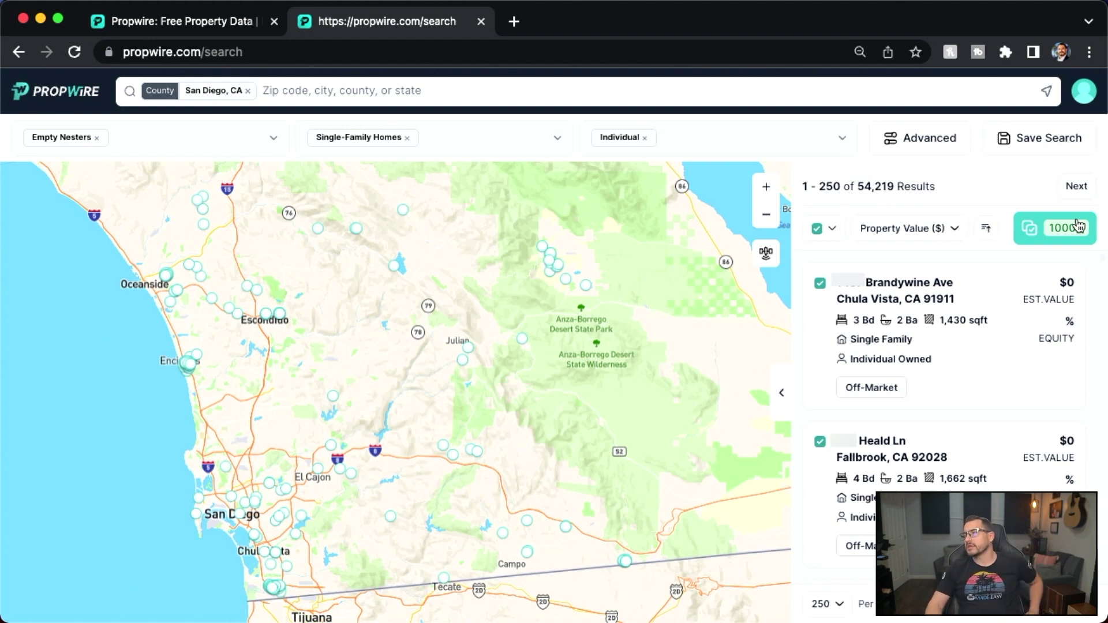
{"action": "left_click", "coordinate": [1078, 189]}
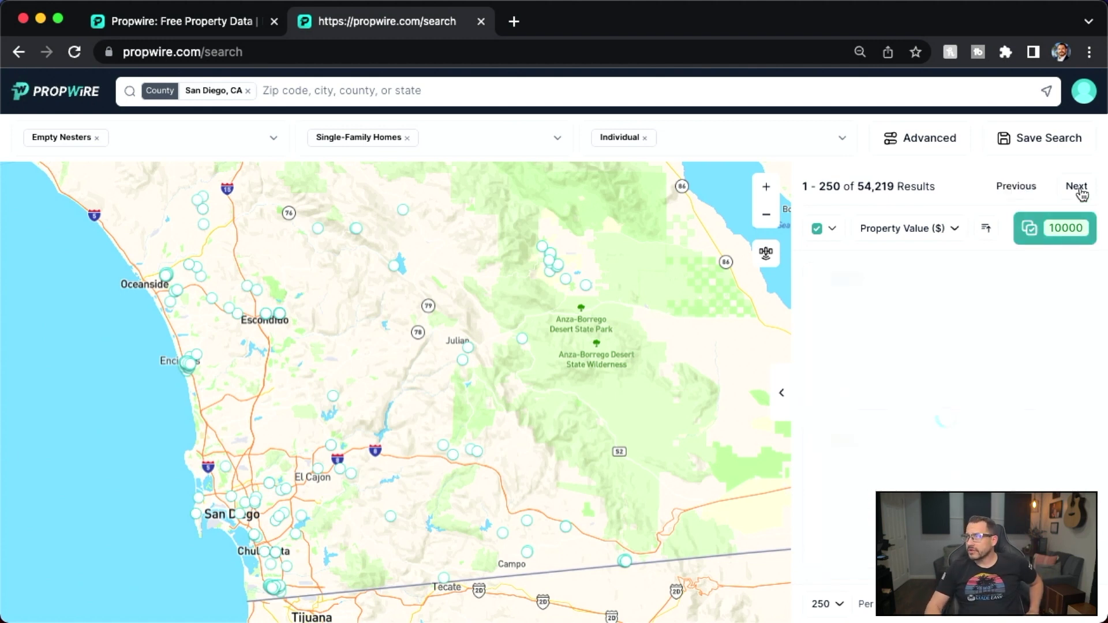
Download the 10,000 selected leads with Property & Ownership, MLS Listing, Mortgage & Financial, Tax and Foreclosure Details included.
{"action": "left_click", "coordinate": [1071, 234]}
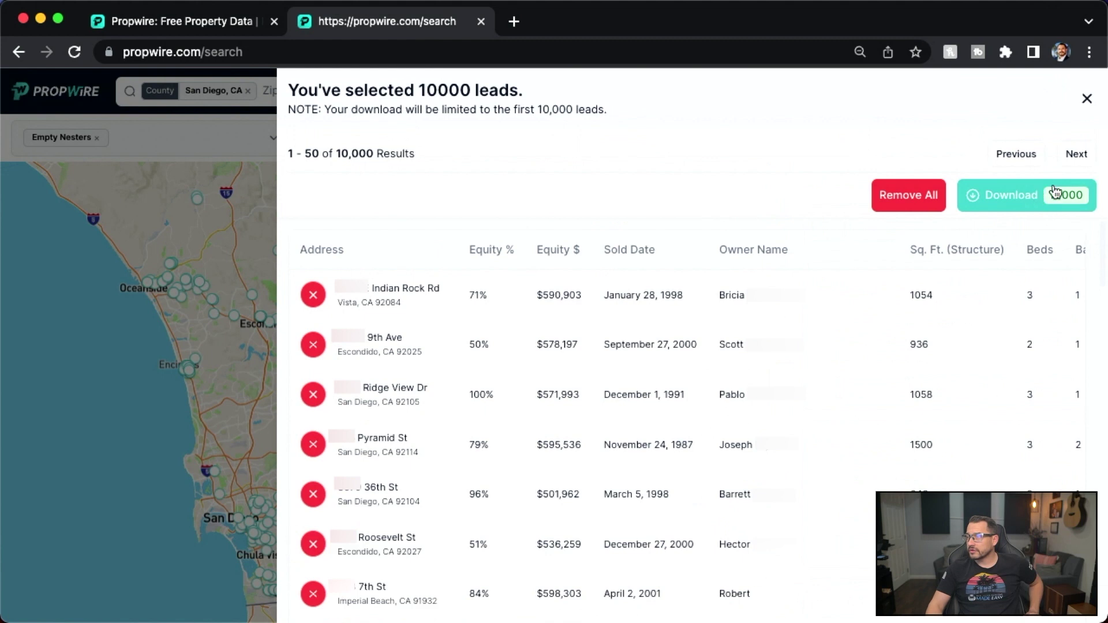
{"action": "left_click", "coordinate": [1028, 196]}
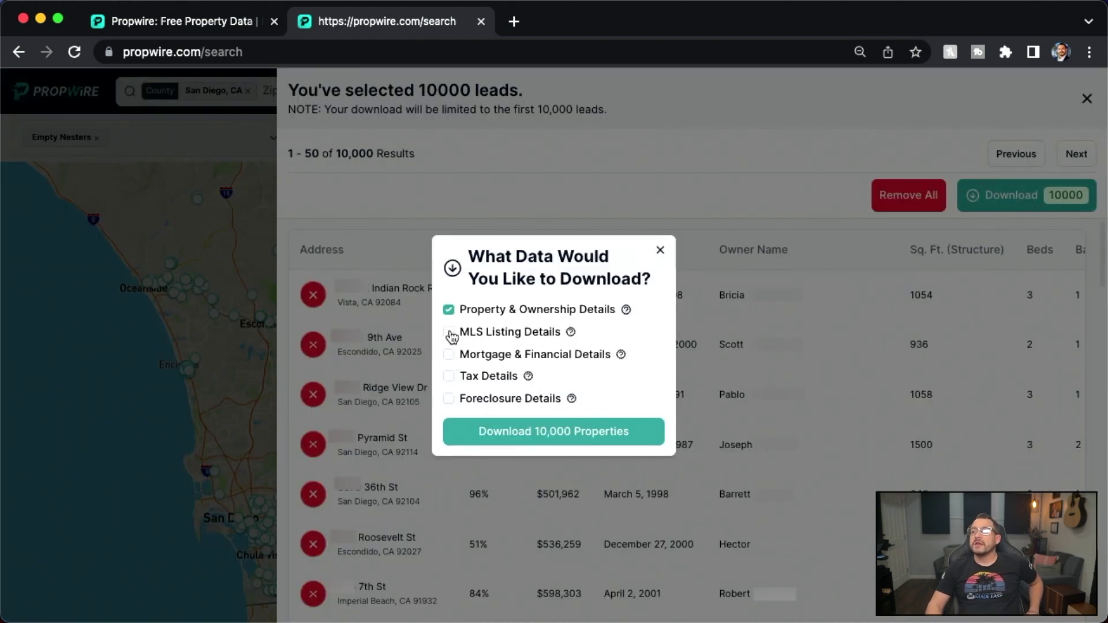
{"action": "left_click", "coordinate": [449, 355]}
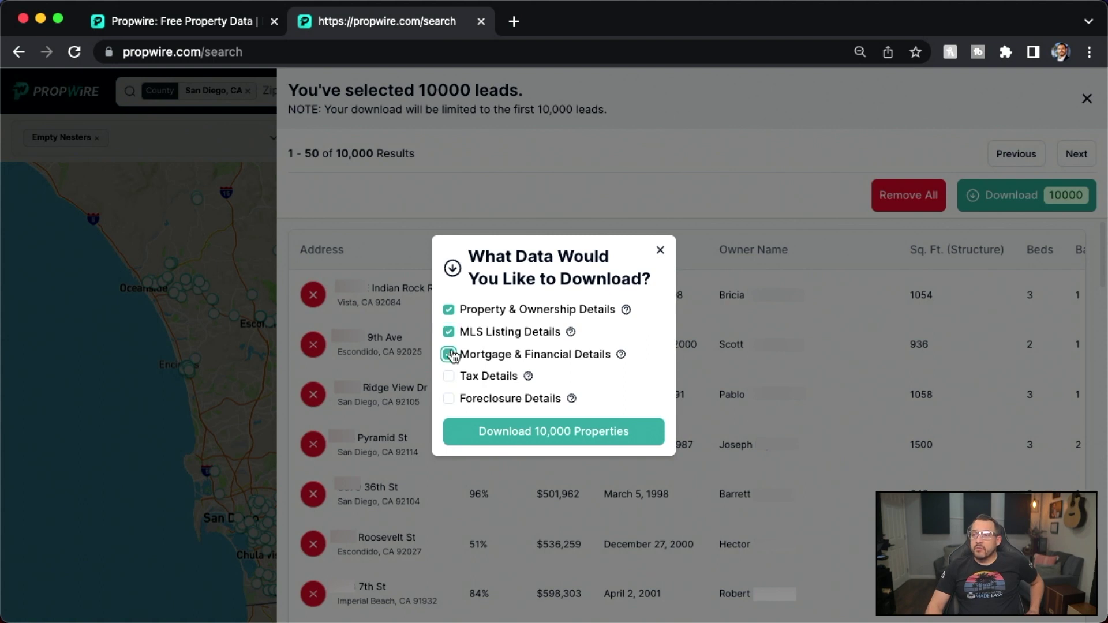
{"action": "left_click", "coordinate": [449, 398]}
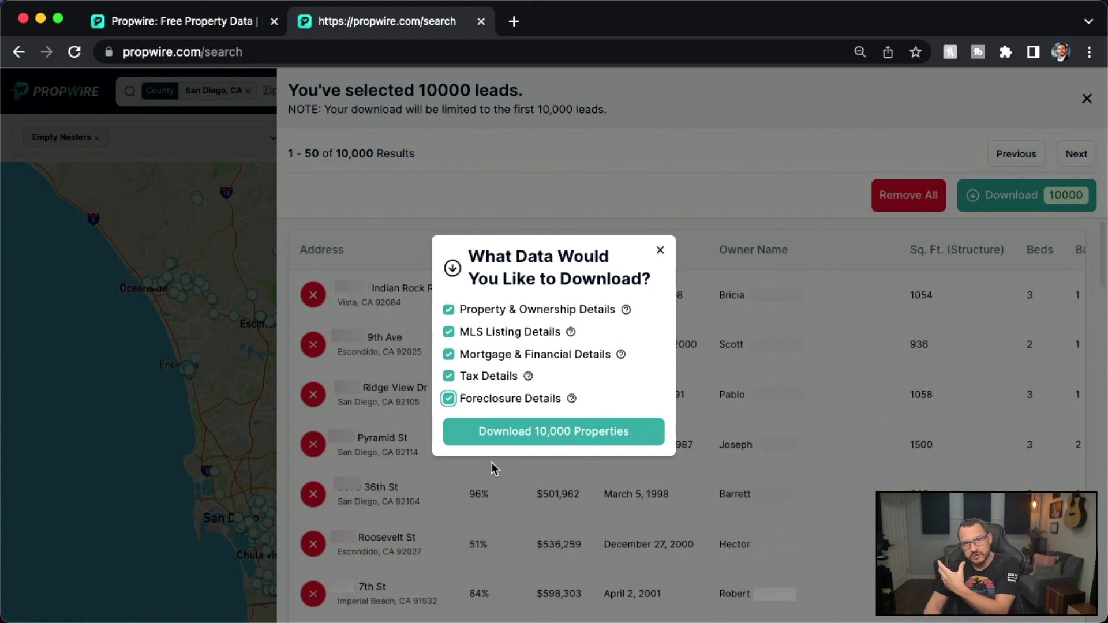
{"action": "left_click", "coordinate": [513, 441]}
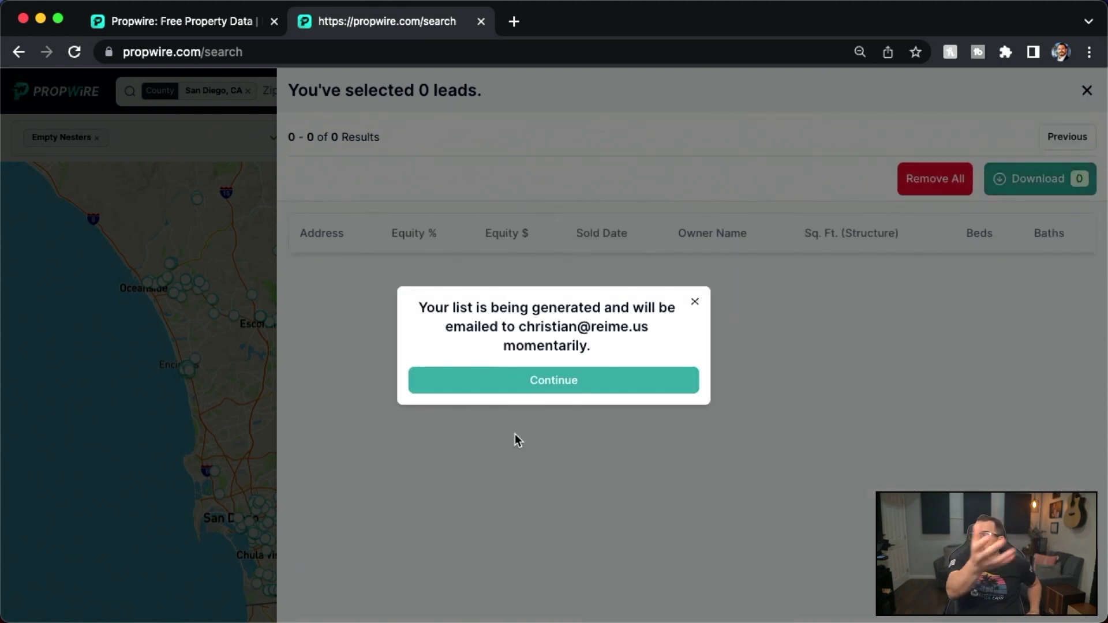